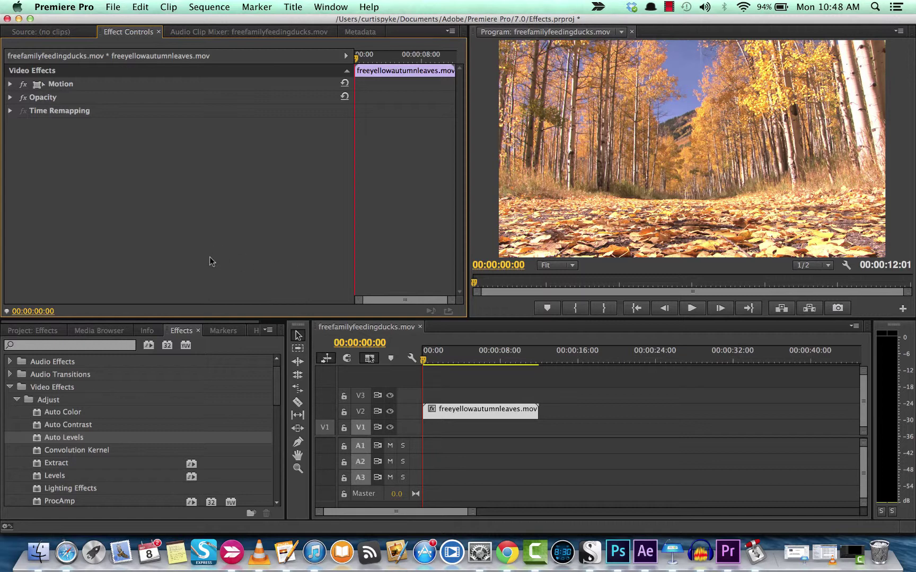
- Browse the Effects panel to the Video Effects > Adjust group
click(49, 437)
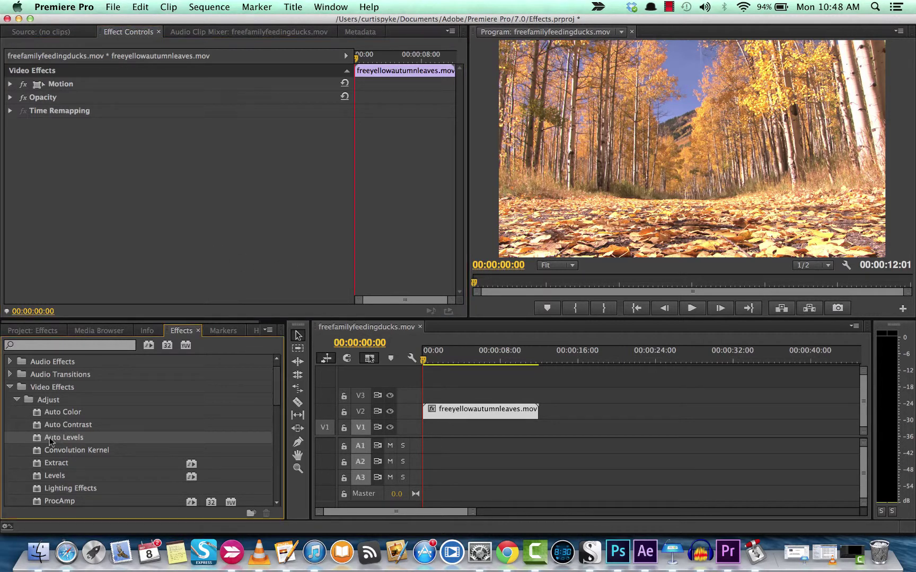
click(9, 387)
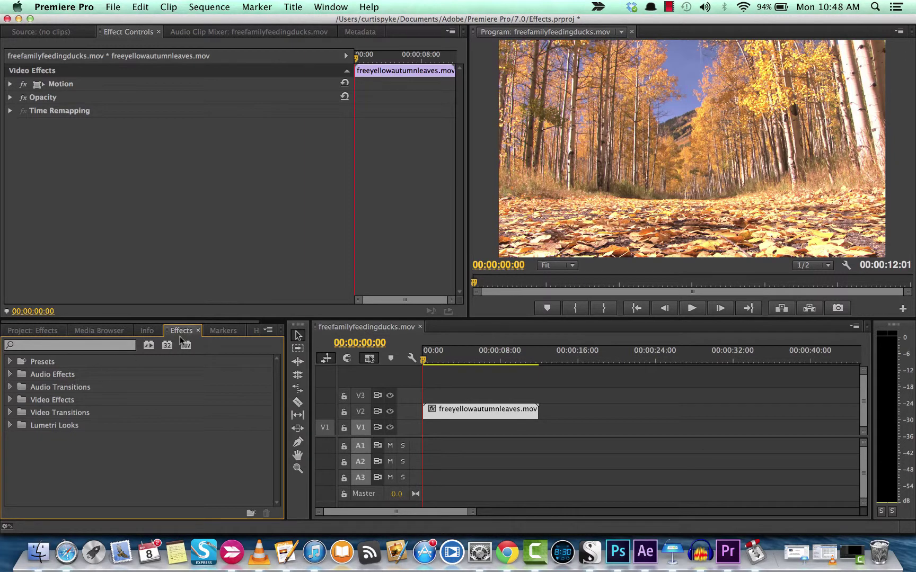
click(10, 400)
click(41, 416)
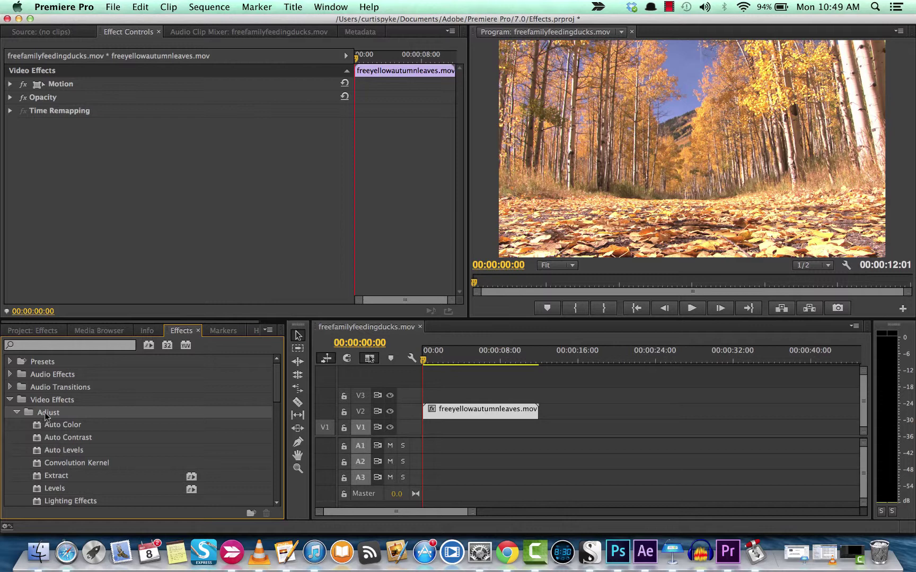
click(17, 413)
click(17, 414)
- Check the project clips and play the sequence from its start to preview it
click(29, 329)
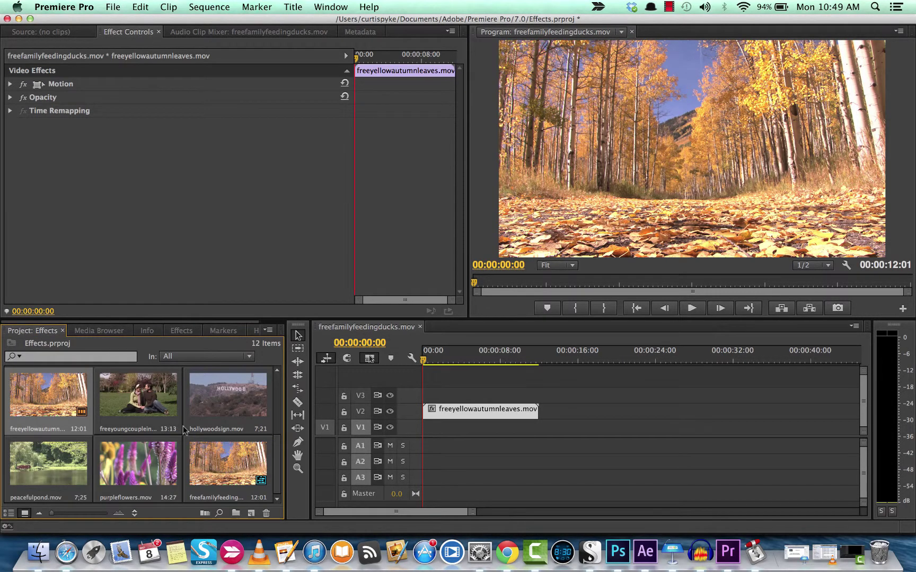
click(231, 459)
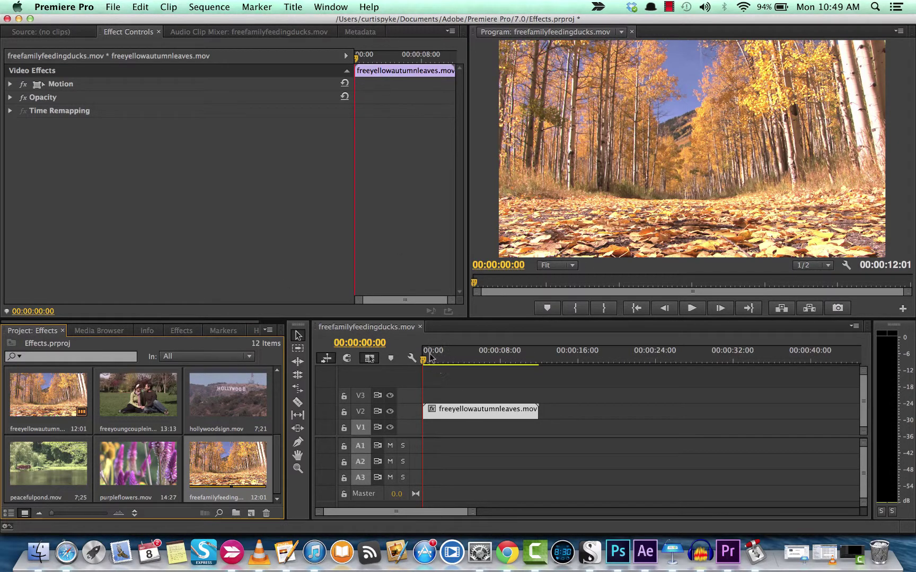
drag(431, 358, 421, 360)
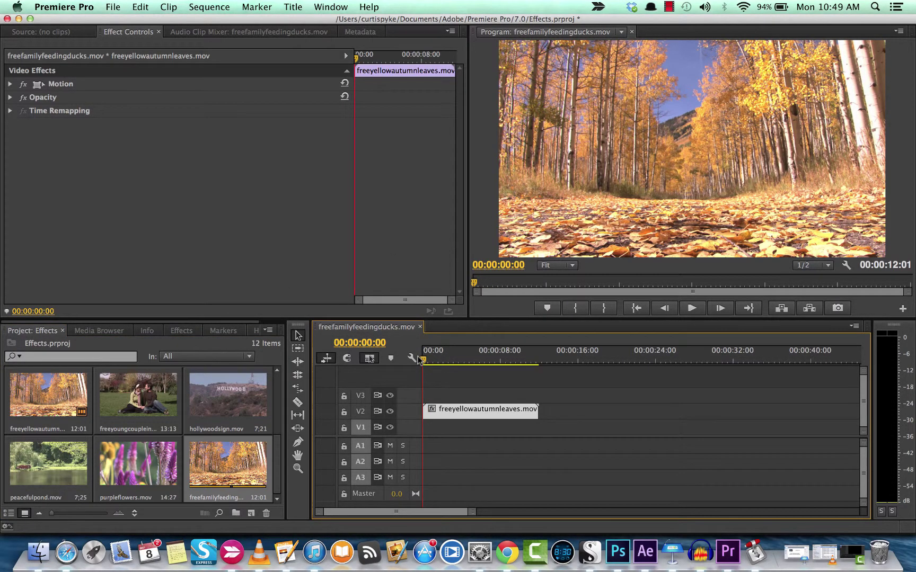
key(space)
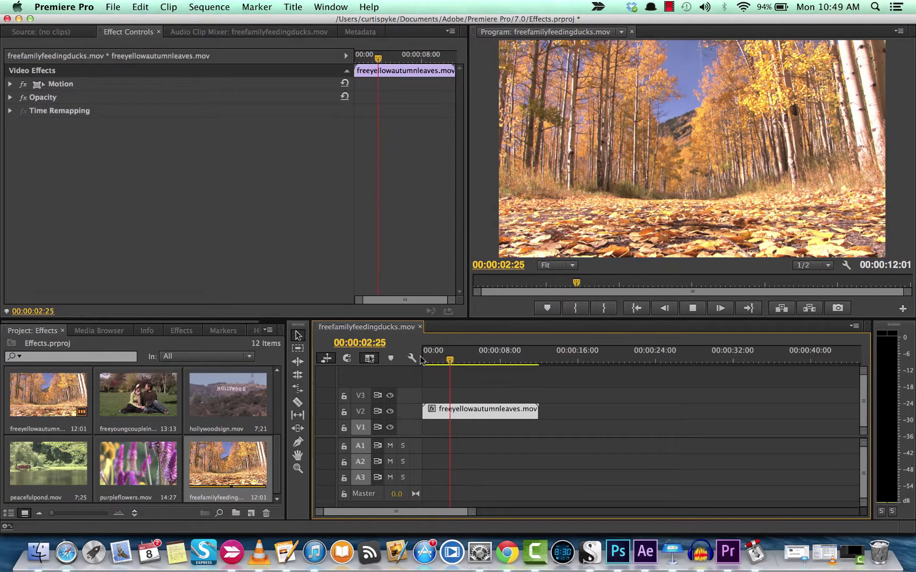
key(space)
click(419, 361)
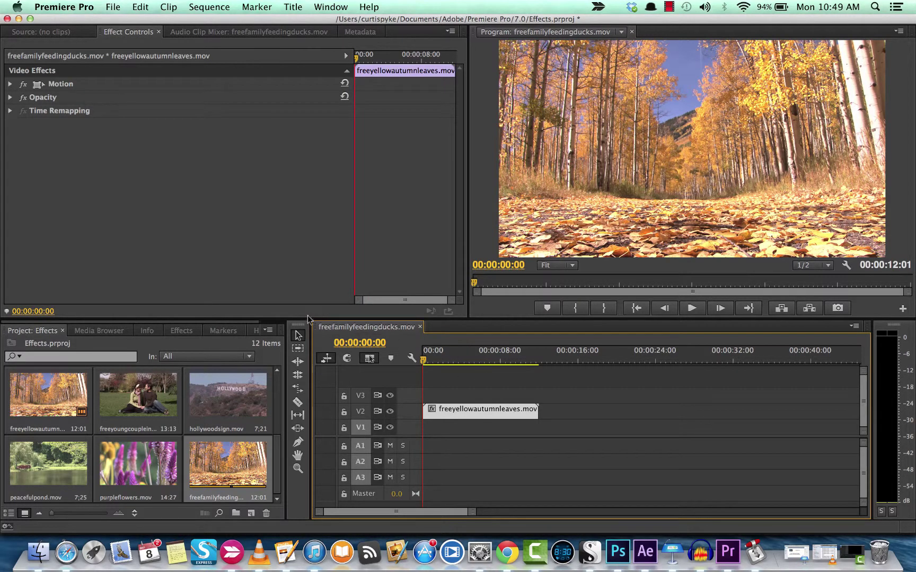
- Drag Auto Levels onto the freeyellowautumnleaves.mov aspen clip in the timeline
click(191, 331)
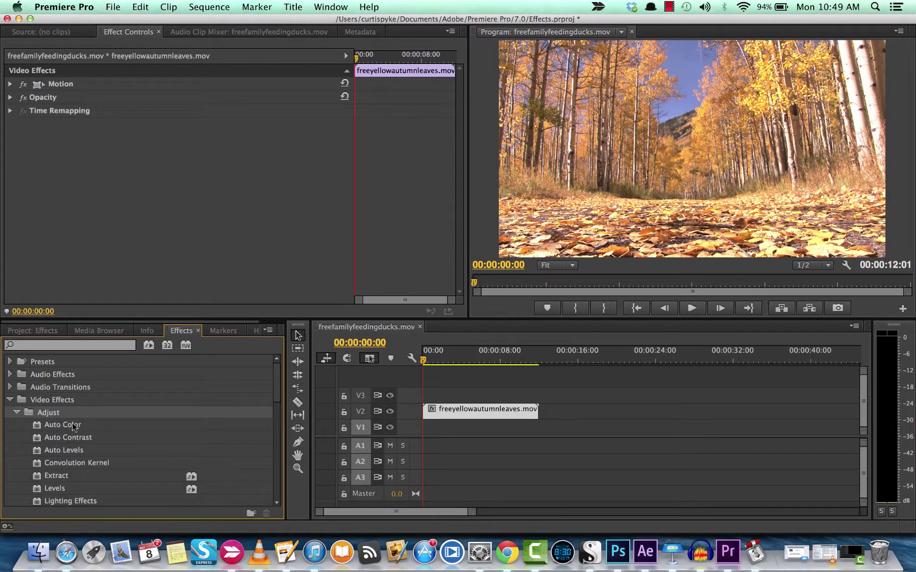
click(62, 449)
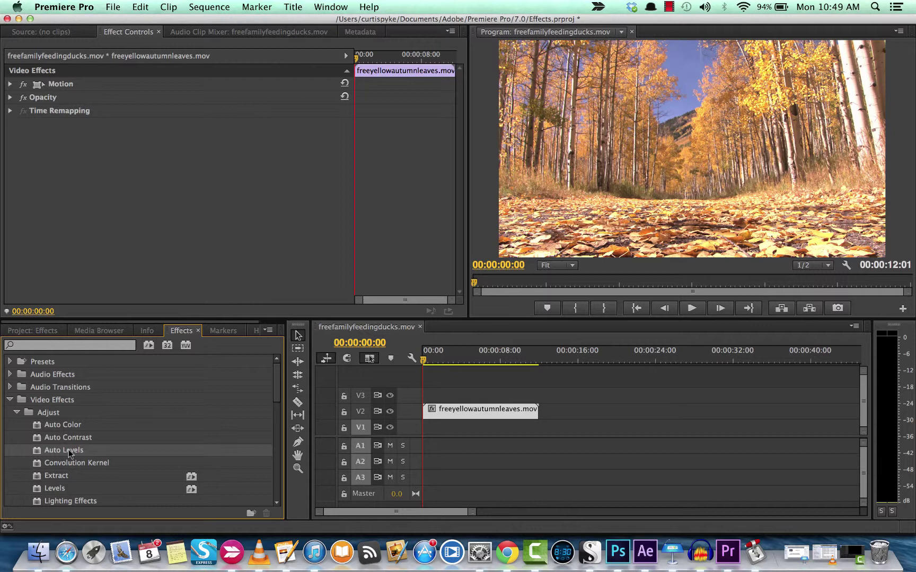
drag(69, 450, 457, 413)
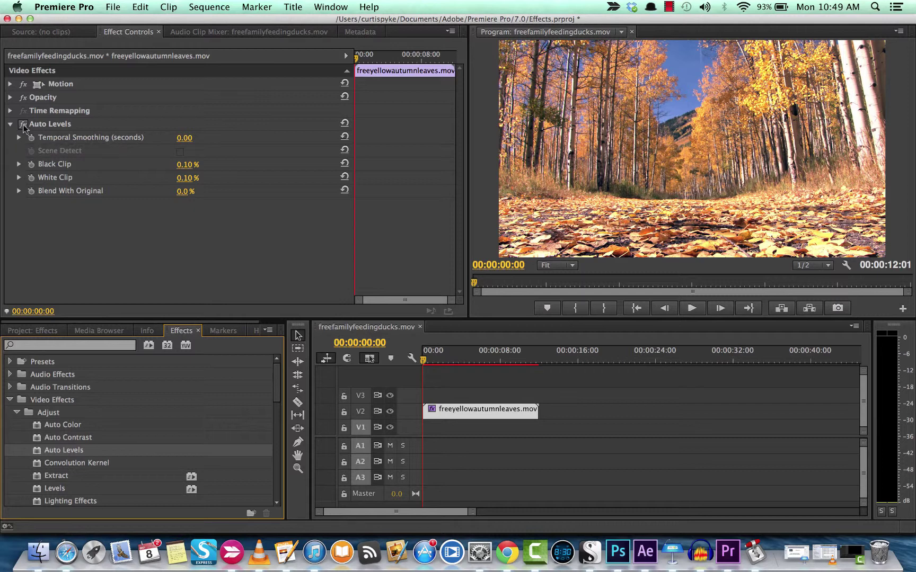
click(23, 125)
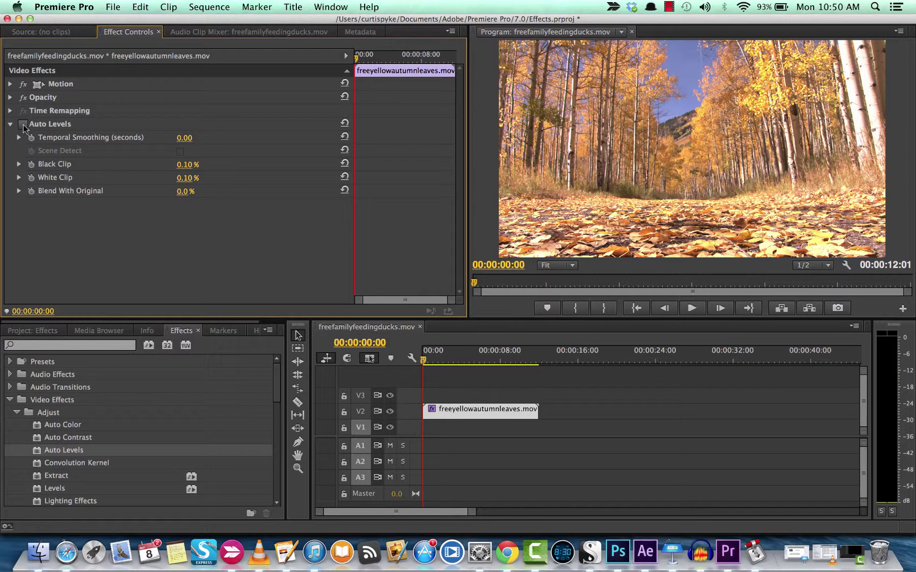
click(23, 125)
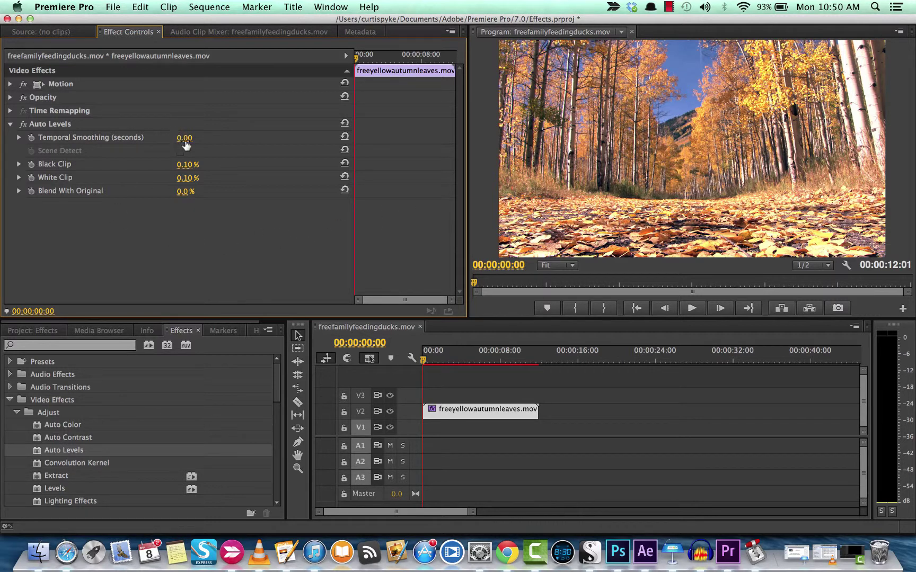
- Set Auto Levels Temporal Smoothing to 1.00 and Black Clip to 0.60%, then play the clip
drag(184, 138, 178, 138)
drag(183, 164, 190, 165)
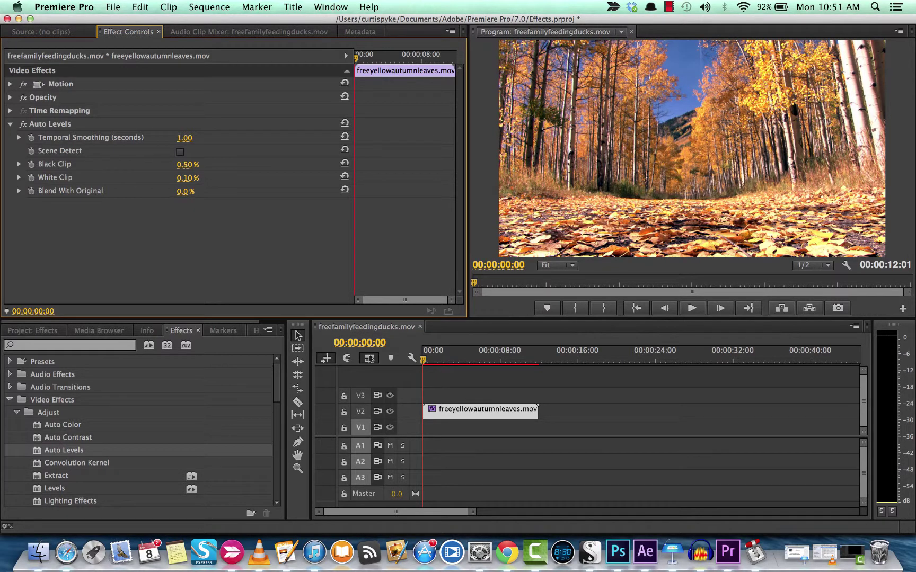
drag(191, 165, 194, 166)
key(space)
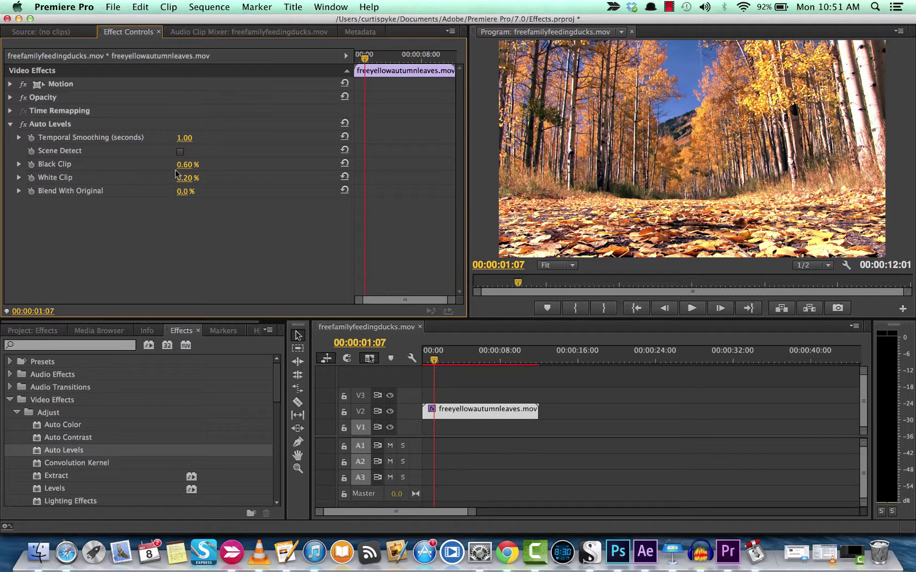
drag(189, 162, 189, 168)
drag(186, 191, 227, 191)
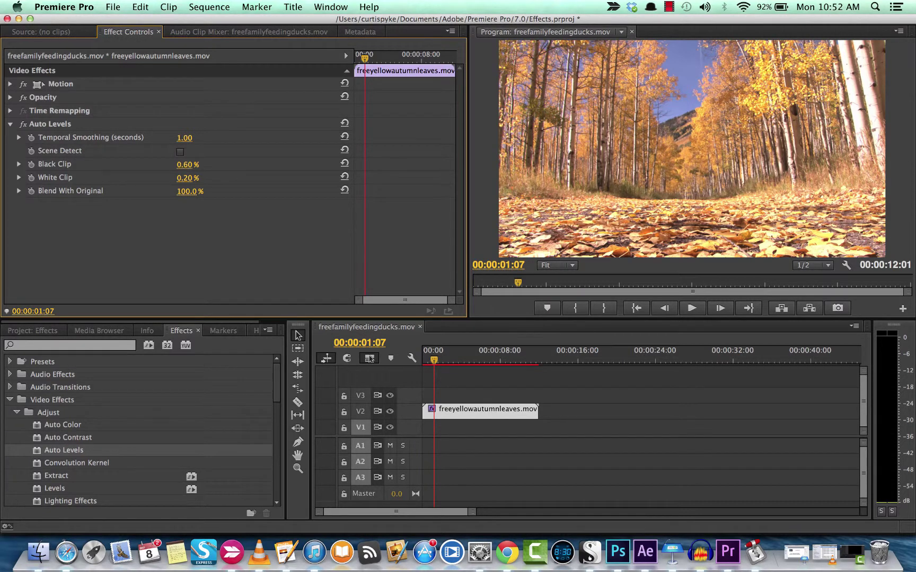
drag(228, 191, 181, 191)
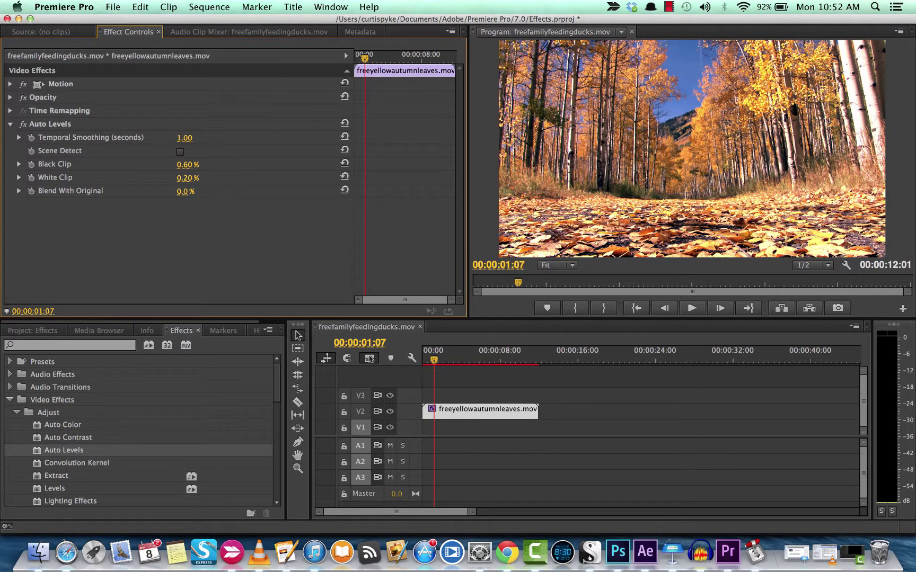
drag(184, 192, 194, 193)
drag(453, 366, 411, 367)
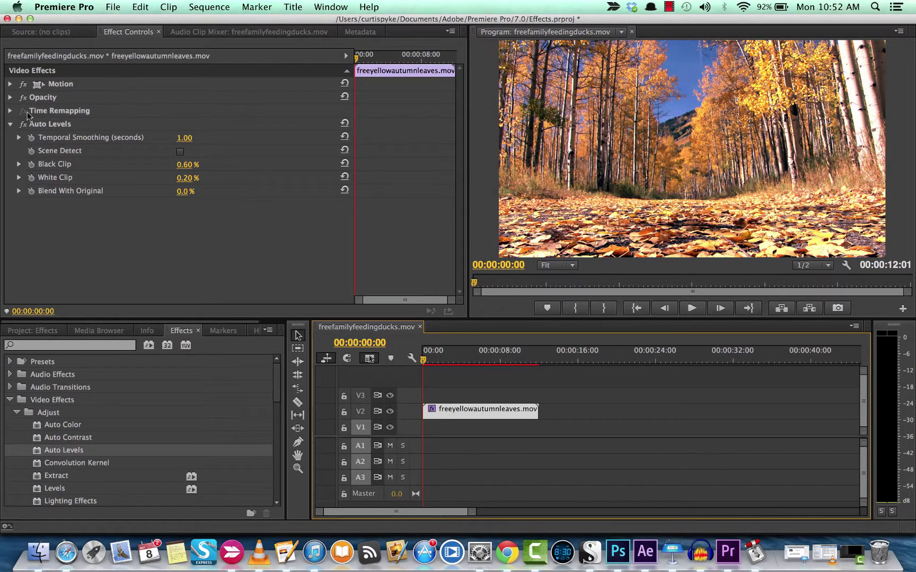
click(23, 125)
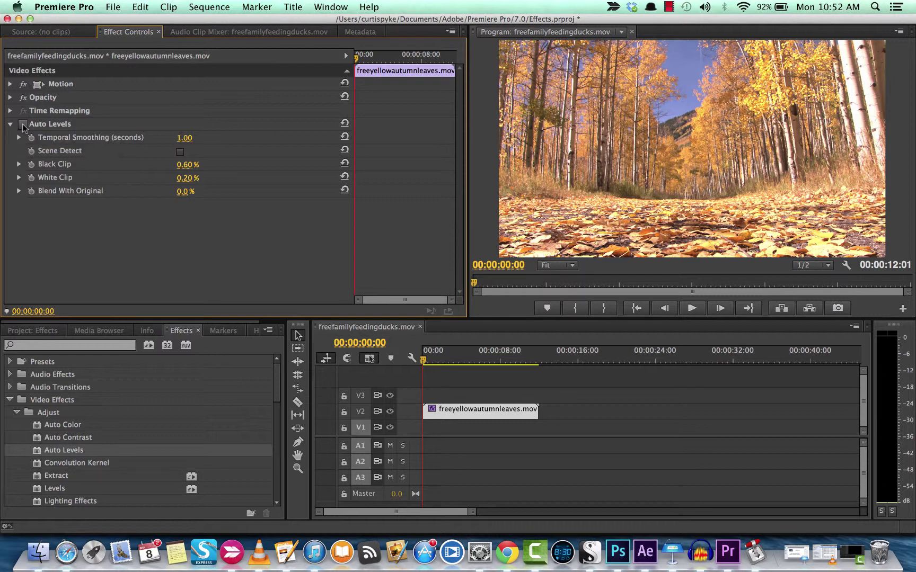
click(23, 125)
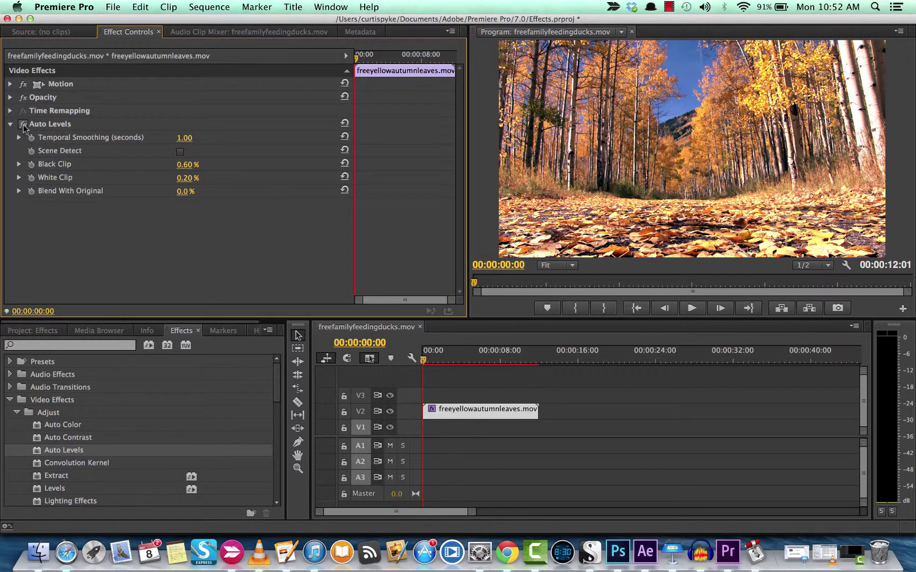
click(671, 7)
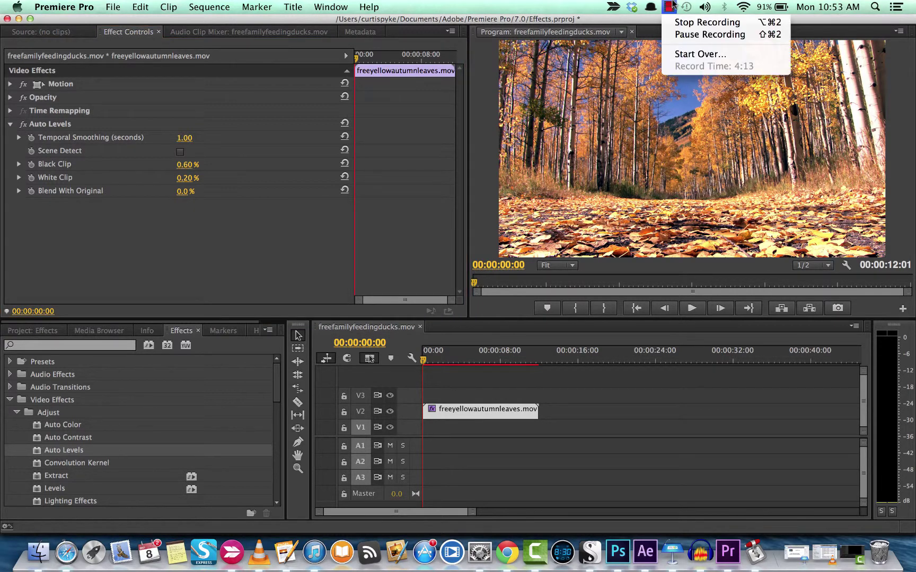
click(687, 26)
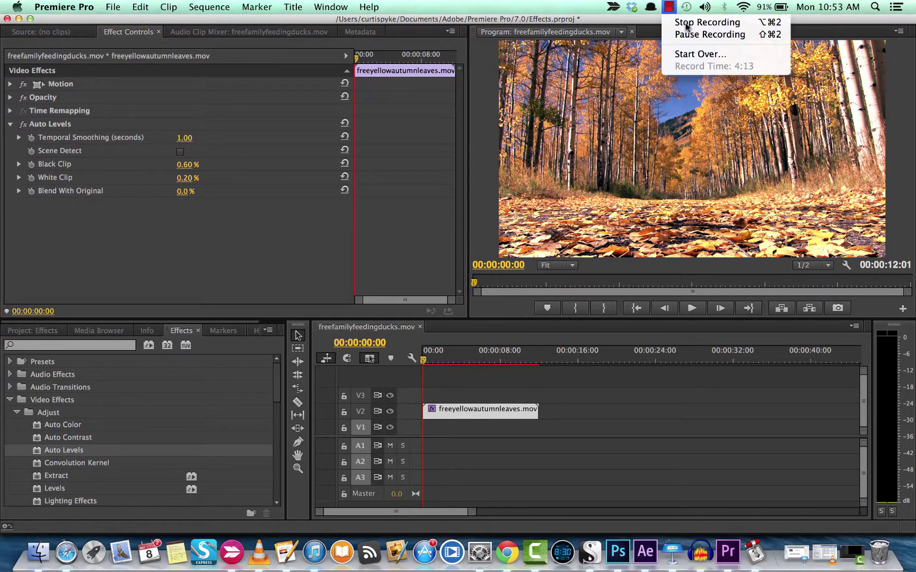